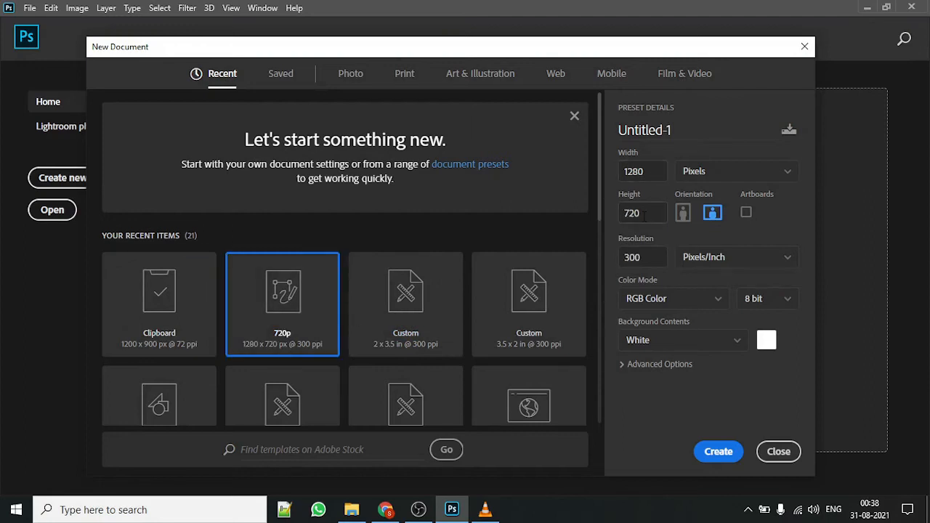
# Create a 1280 x 720 px document at 300 ppi and paste in the white-shirt portrait copied from the Chrome image results
pyautogui.click(725, 454)
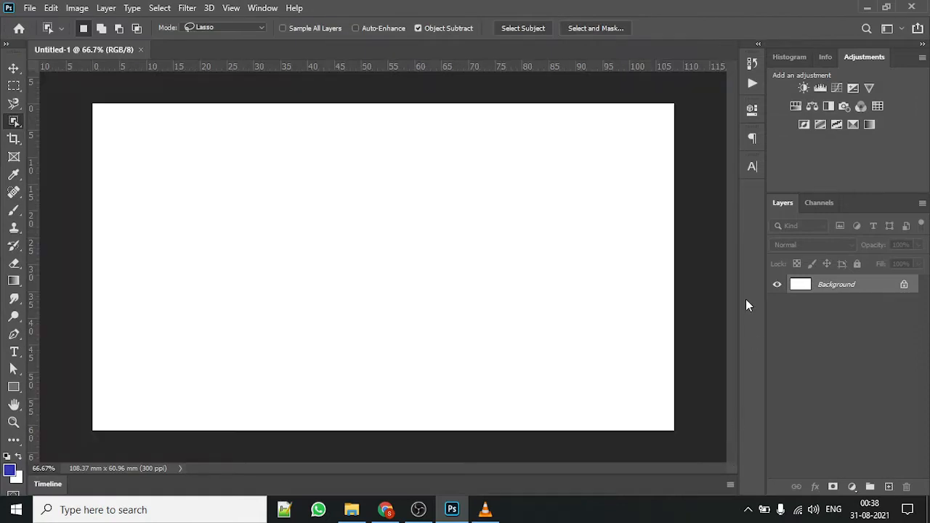
pyautogui.click(385, 509)
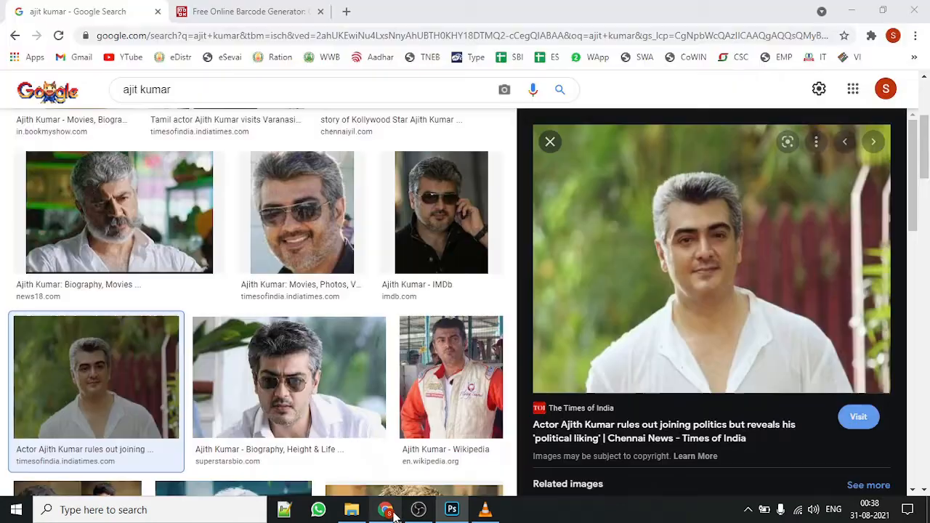
pyautogui.rightClick(735, 215)
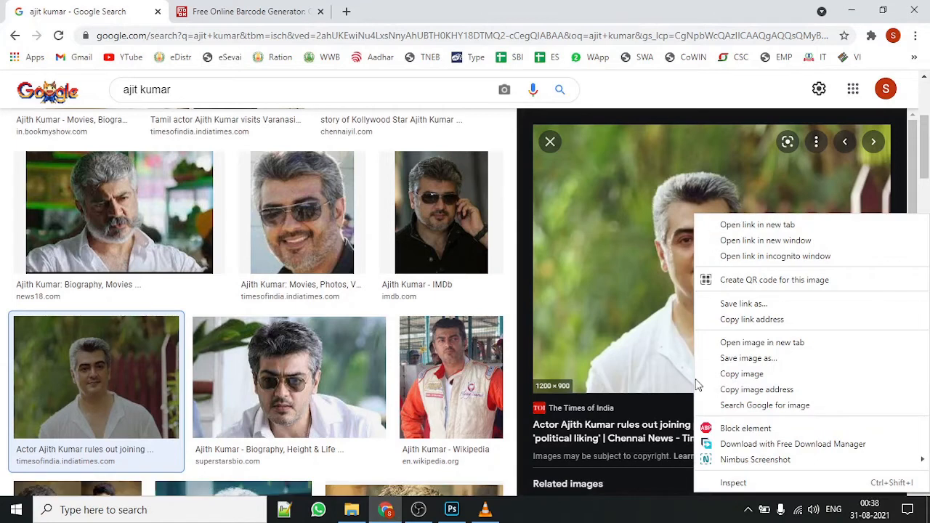
pyautogui.click(790, 374)
pyautogui.click(449, 510)
pyautogui.rightClick(293, 320)
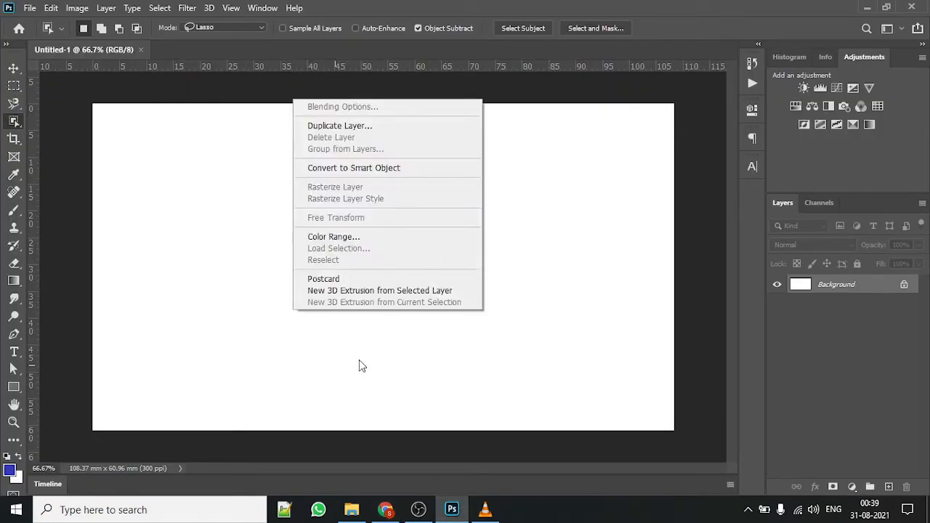
pyautogui.hotkey('ctrl', 'v')
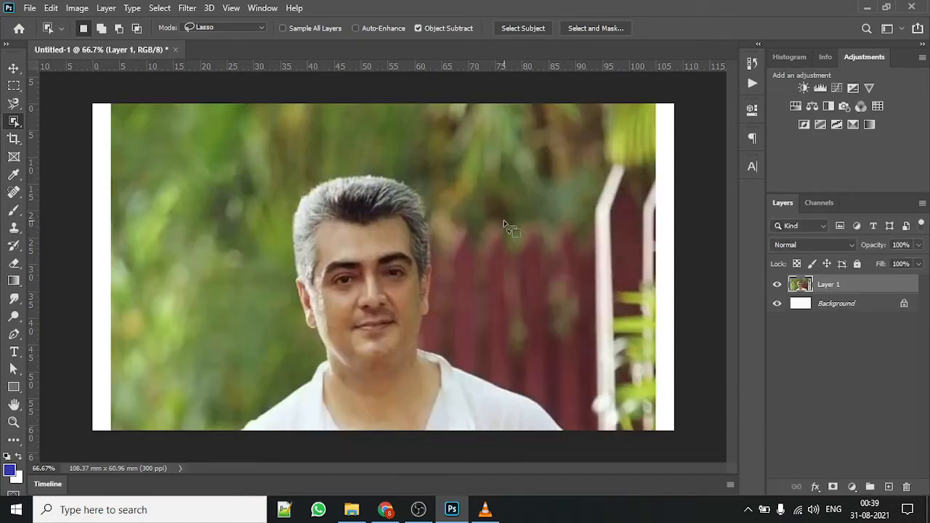
# Scale the pasted portrait to about 80% and move it to the middle of the canvas
pyautogui.hotkey('ctrl', 't')
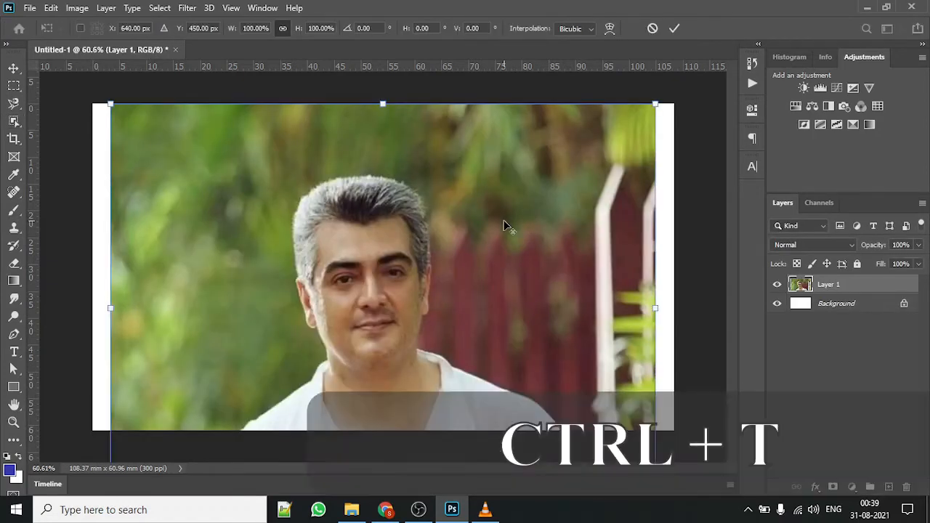
pyautogui.hotkey('ctrl', '0')
pyautogui.moveTo(584, 446); pyautogui.dragTo(519, 372)
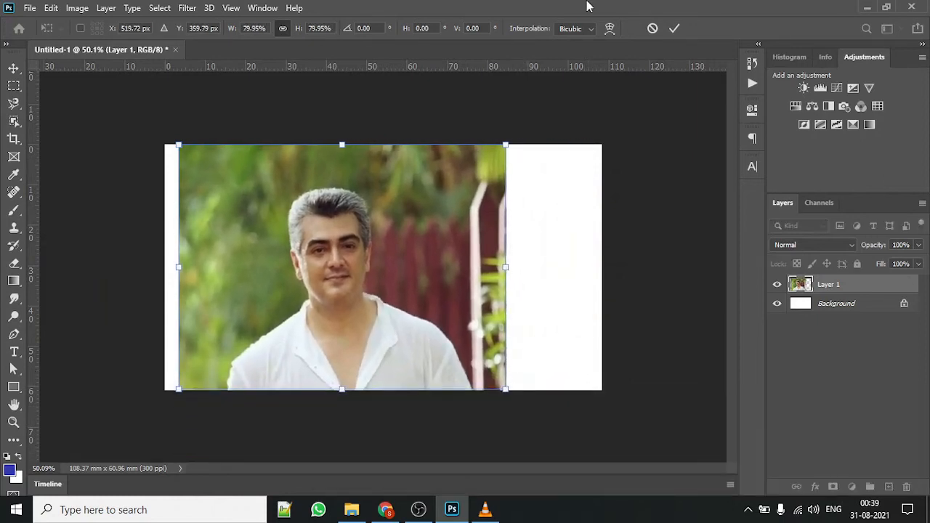
pyautogui.click(673, 29)
pyautogui.moveTo(452, 240); pyautogui.dragTo(487, 234)
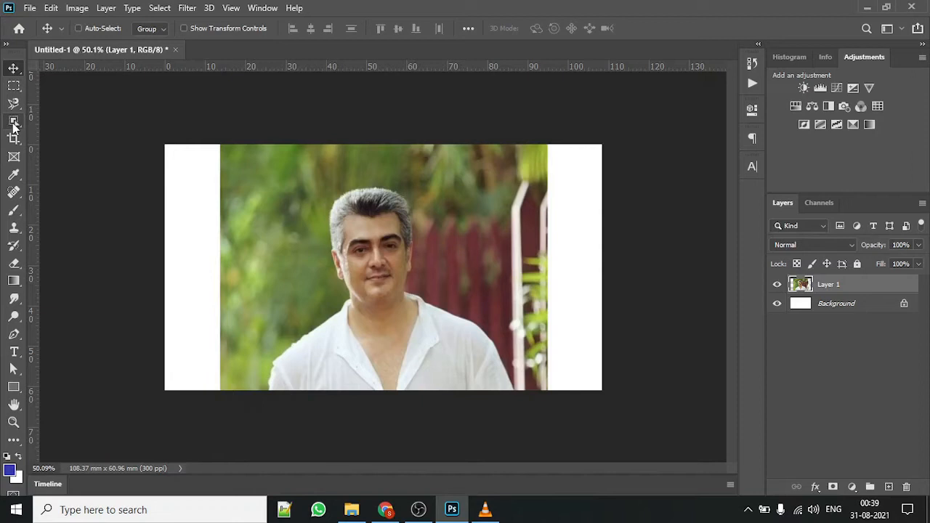
# Outline the man in the white shirt with the Object Selection tool in Lasso mode and copy him to a new layer
pyautogui.click(14, 124)
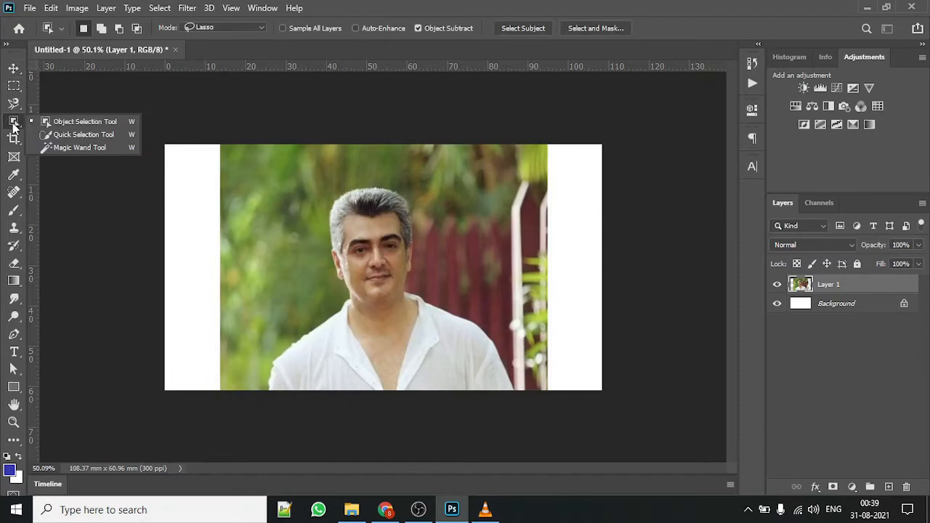
pyautogui.click(93, 125)
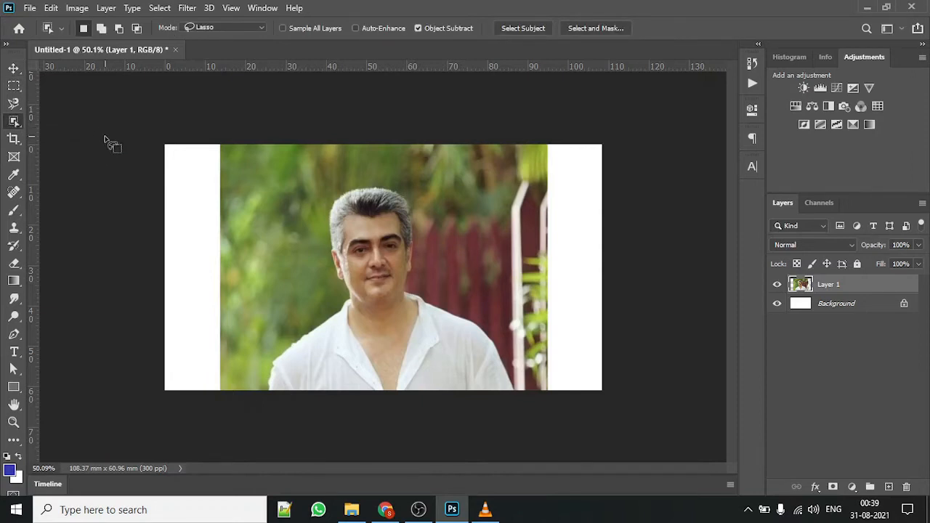
pyautogui.moveTo(263, 391)
pyautogui.mouseDown()
pyautogui.moveTo(276, 345)
pyautogui.moveTo(336, 303)
pyautogui.moveTo(343, 286)
pyautogui.moveTo(324, 246)
pyautogui.mouseUp()
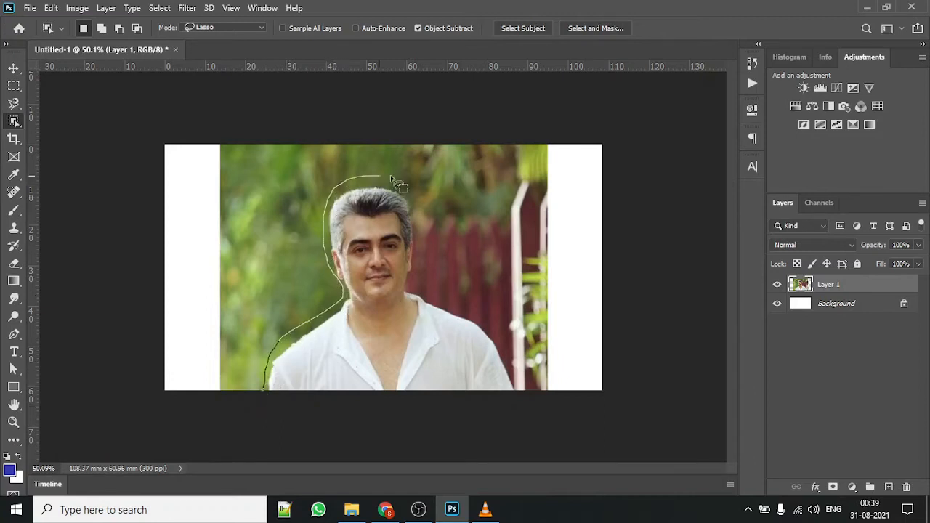
pyautogui.moveTo(390, 179)
pyautogui.mouseDown()
pyautogui.moveTo(435, 204)
pyautogui.moveTo(424, 289)
pyautogui.moveTo(506, 346)
pyautogui.moveTo(525, 408)
pyautogui.moveTo(406, 418)
pyautogui.moveTo(266, 395)
pyautogui.mouseUp()
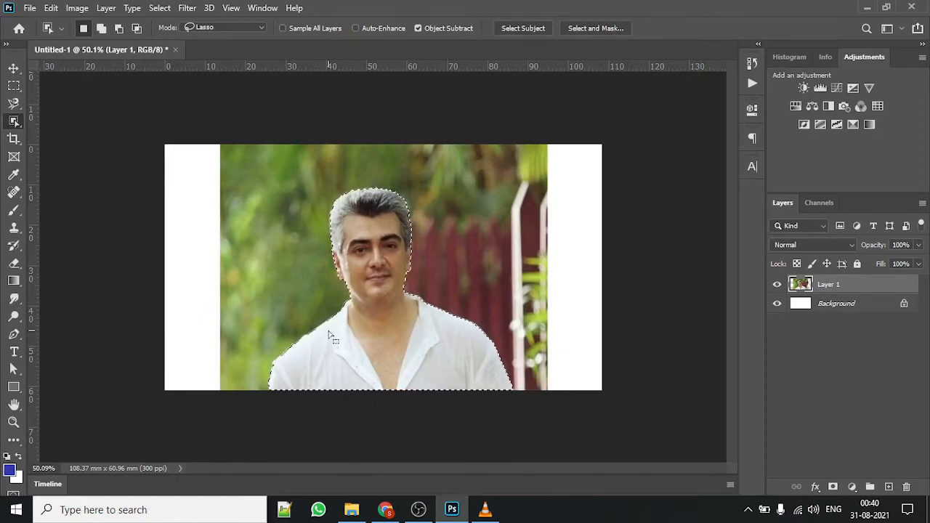
pyautogui.rightClick(368, 324)
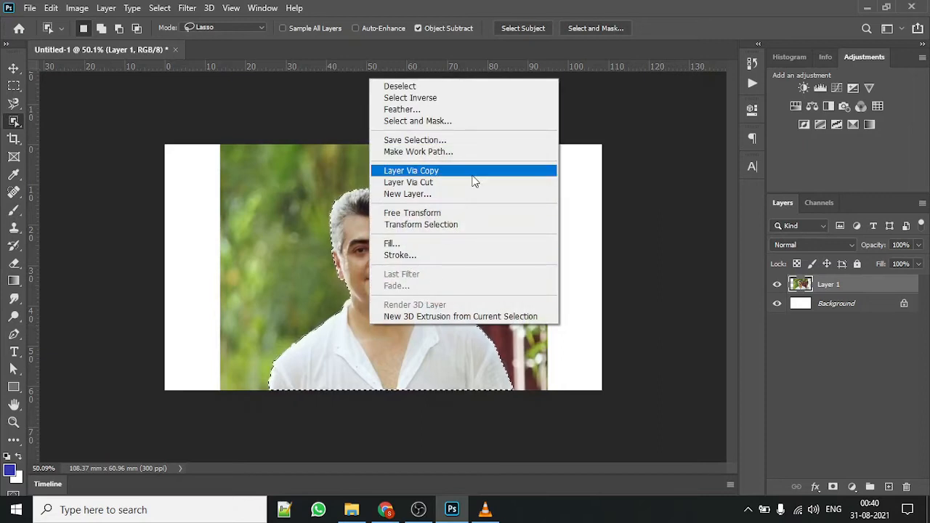
pyautogui.click(473, 174)
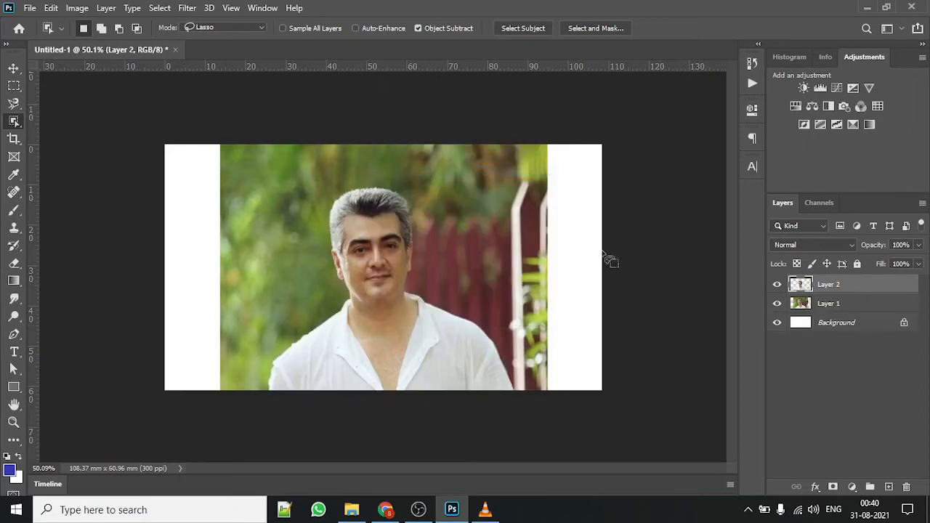
# Hide the original photo on Layer 1 and move the white-shirt cutout to the right side of the canvas
pyautogui.click(777, 304)
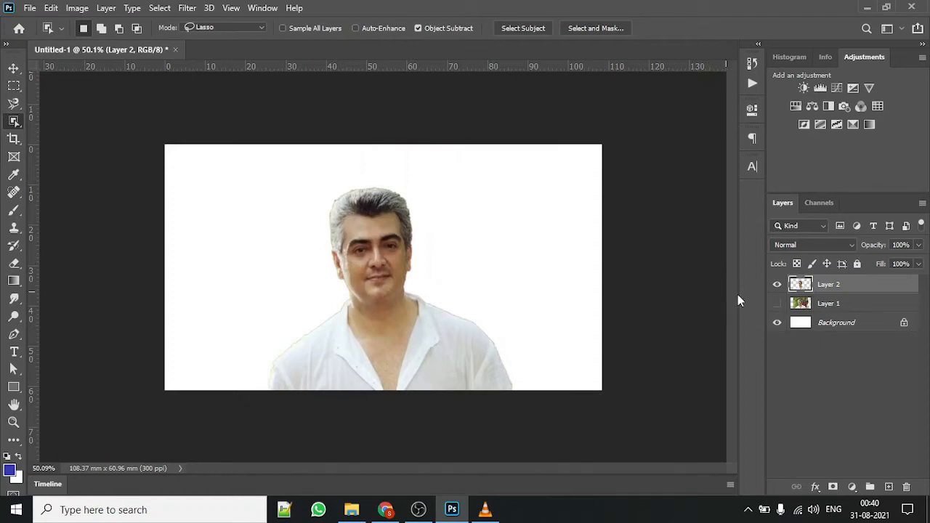
pyautogui.click(777, 303)
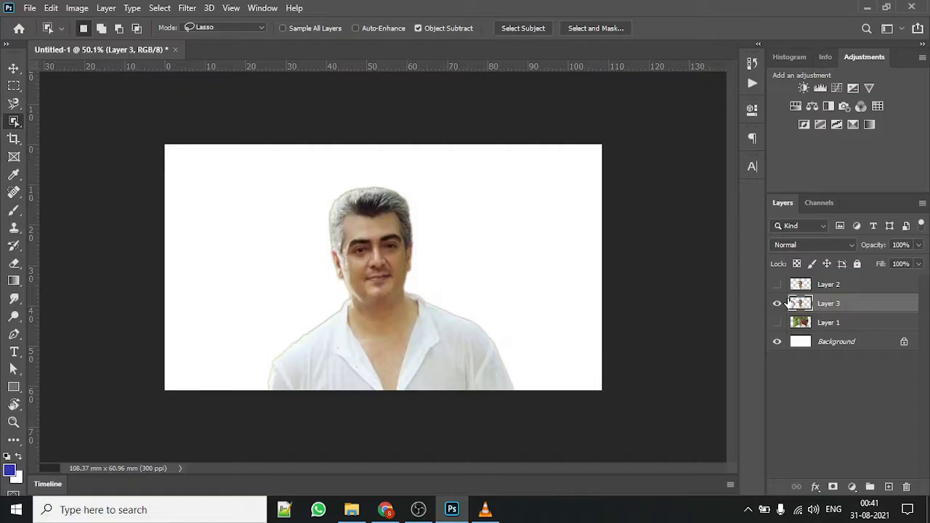
pyautogui.click(14, 67)
pyautogui.moveTo(400, 297); pyautogui.dragTo(499, 300)
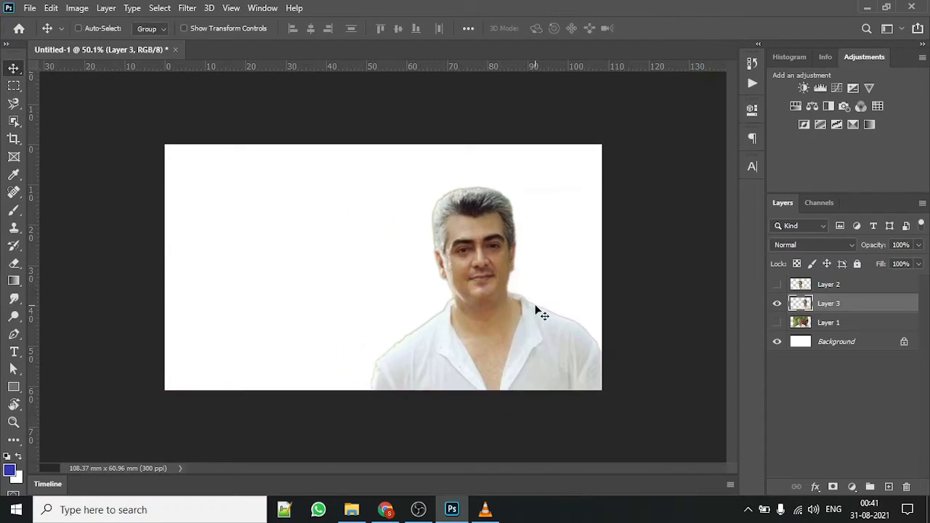
# Copy the 1200 x 800 photo of the bearded man in a black suit from the Chrome image results and paste it into the Photoshop document
pyautogui.click(385, 509)
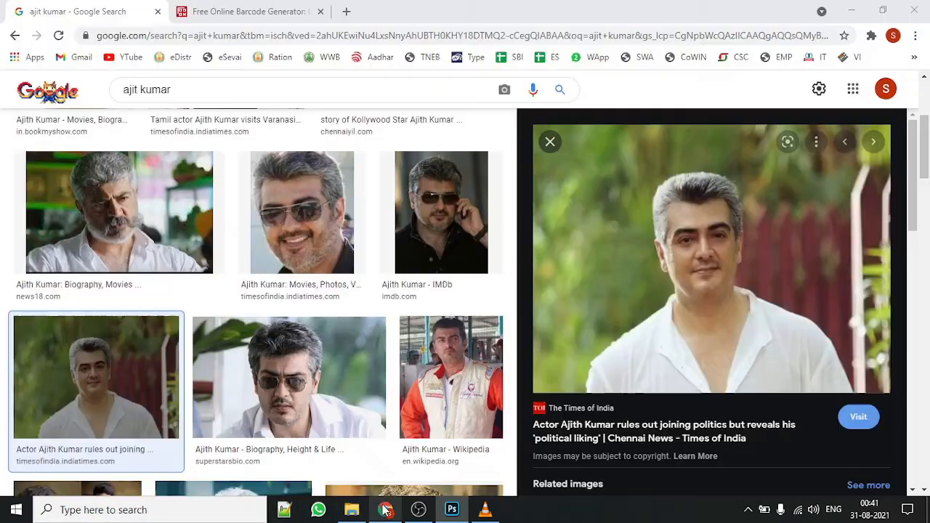
pyautogui.scroll(-3, 300, 368)
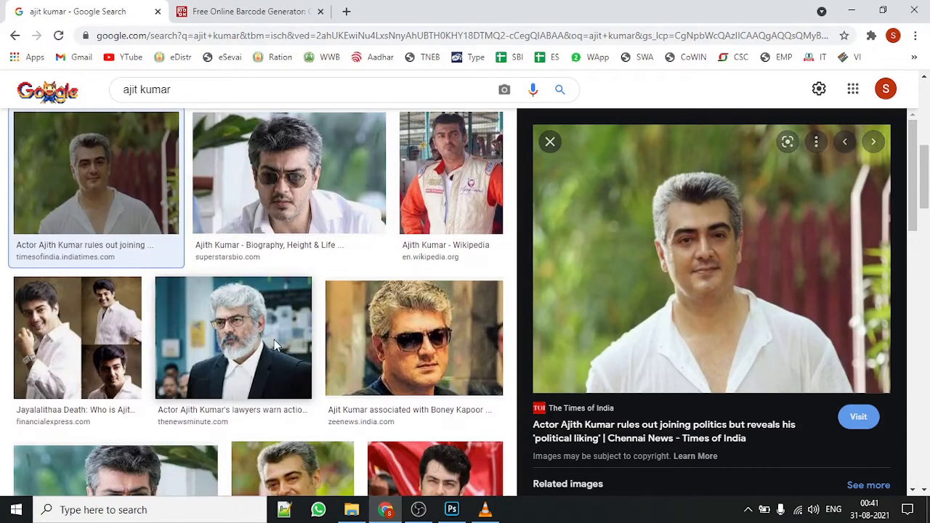
pyautogui.click(273, 341)
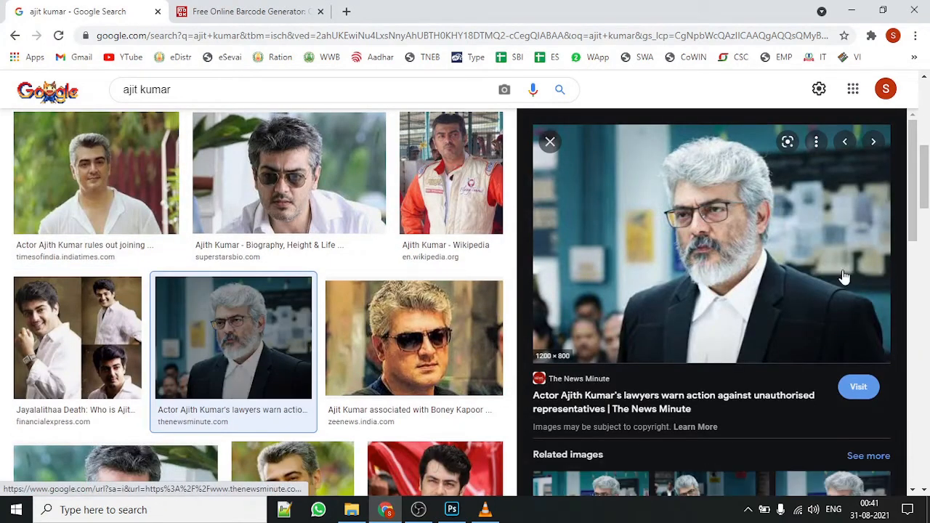
pyautogui.rightClick(750, 239)
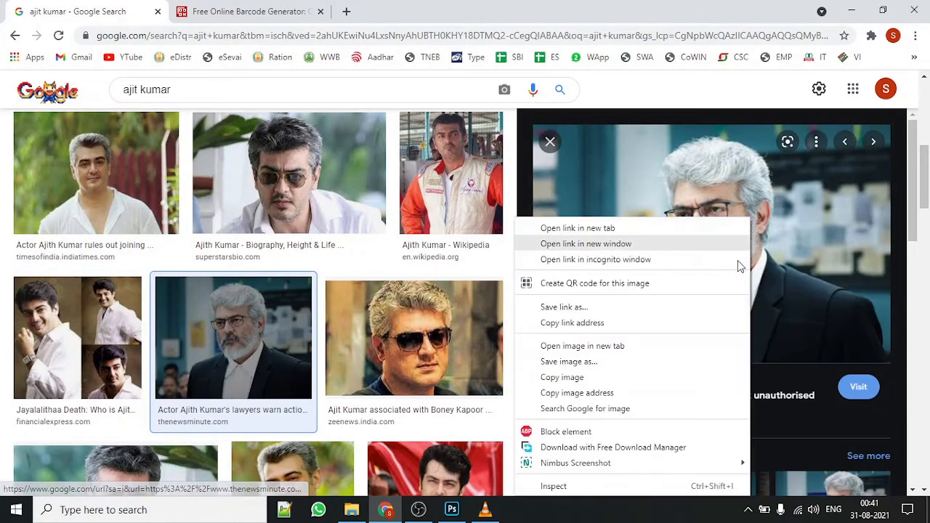
pyautogui.click(567, 377)
pyautogui.click(452, 509)
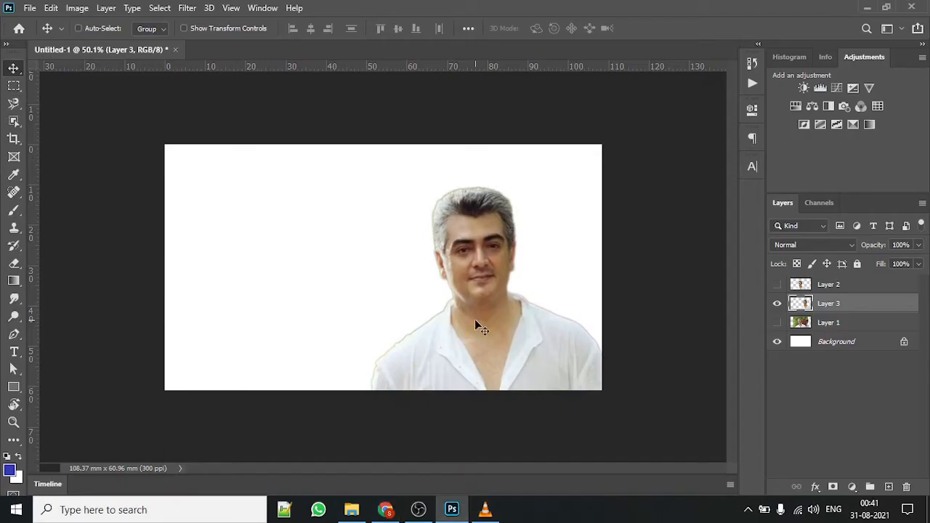
pyautogui.hotkey('ctrl', 'v')
# Move the black-suit photo to the canvas's left edge and scale it to about 90%
pyautogui.moveTo(478, 324); pyautogui.dragTo(462, 290)
pyautogui.hotkey('ctrl', 't')
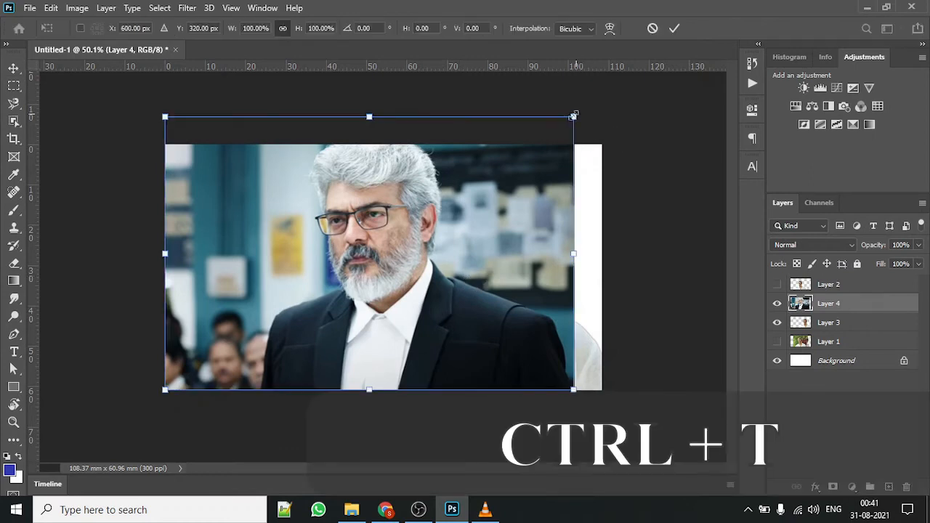
pyautogui.moveTo(573, 116); pyautogui.dragTo(543, 149)
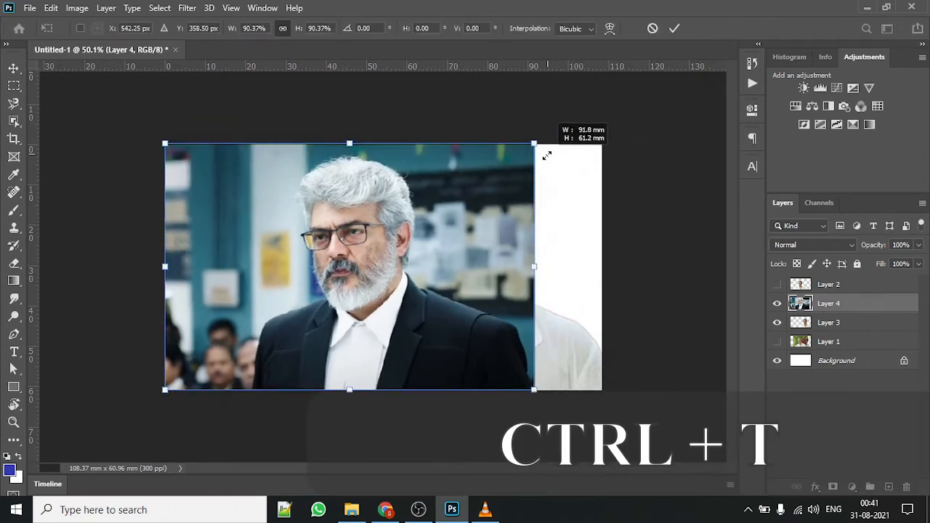
pyautogui.click(674, 33)
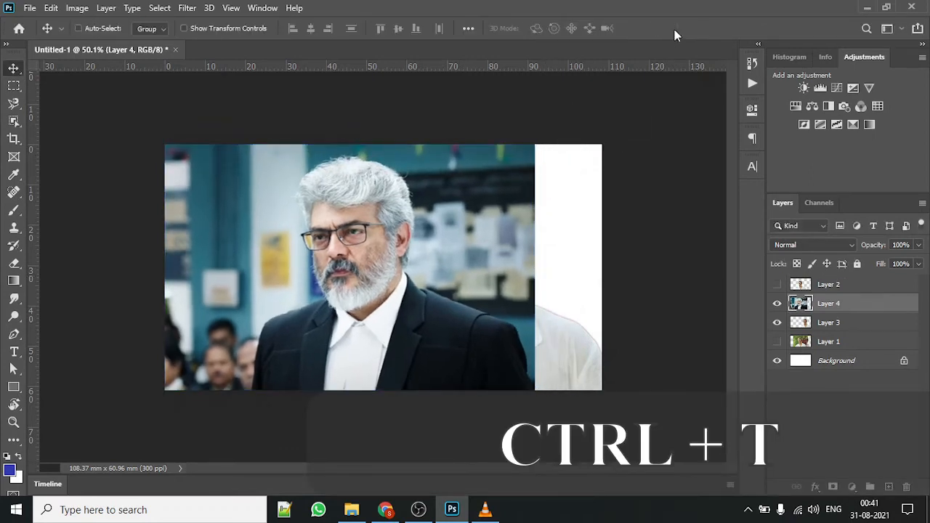
# Select the bearded man in the black suit on Layer 4 with the Object Selection tool
pyautogui.click(13, 121)
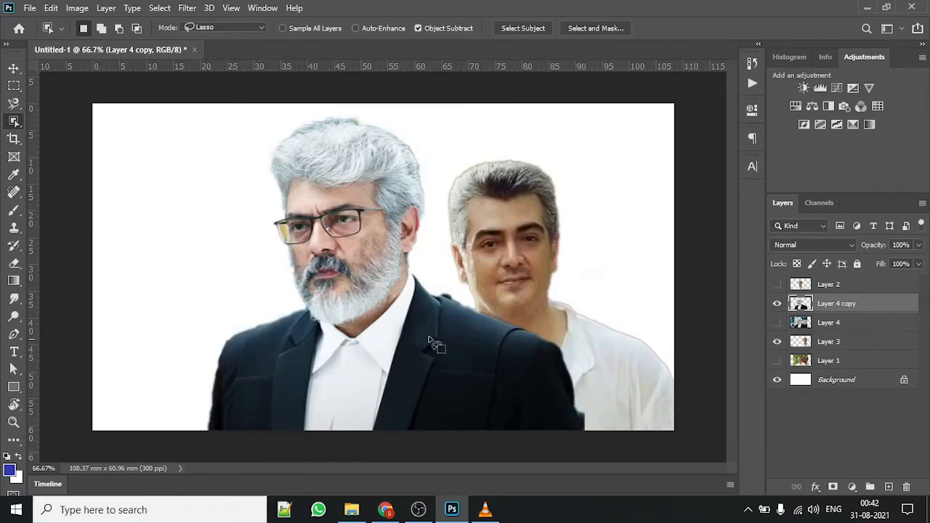
pyautogui.scroll(2, 479, 309)
pyautogui.scroll(10, 479, 309)
pyautogui.click(13, 263)
pyautogui.press('[')
pyautogui.press('[')
pyautogui.press('[')
pyautogui.press('[')
pyautogui.press('[')
pyautogui.press('[')
pyautogui.press('[')
pyautogui.press('[')
pyautogui.press('[')
pyautogui.press('[')
pyautogui.press('[')
pyautogui.press('[')
pyautogui.press('[')
pyautogui.press('[')
pyautogui.press('[')
pyautogui.moveTo(355, 270); pyautogui.dragTo(457, 320)
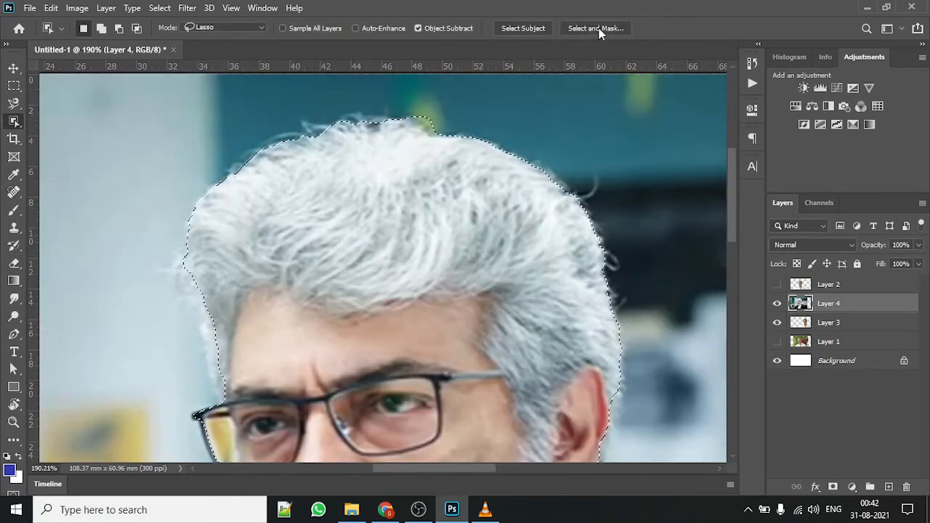
# Refine the top edge of the bearded man's hair in Select and Mask, using the Refine Edge Brush at size 10
pyautogui.click(596, 28)
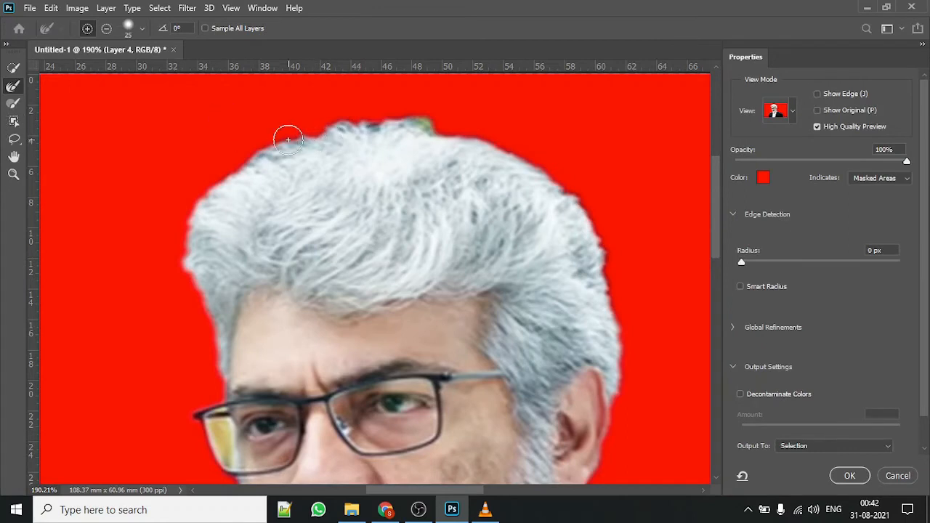
pyautogui.press('[')
pyautogui.press('[')
pyautogui.press('[')
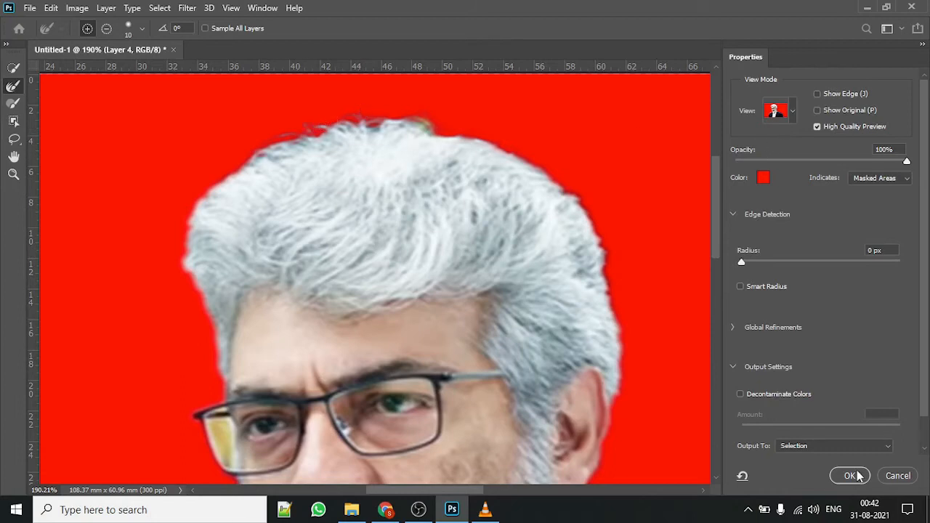
# Output the refined selection of the bearded man to a new layer
pyautogui.click(841, 448)
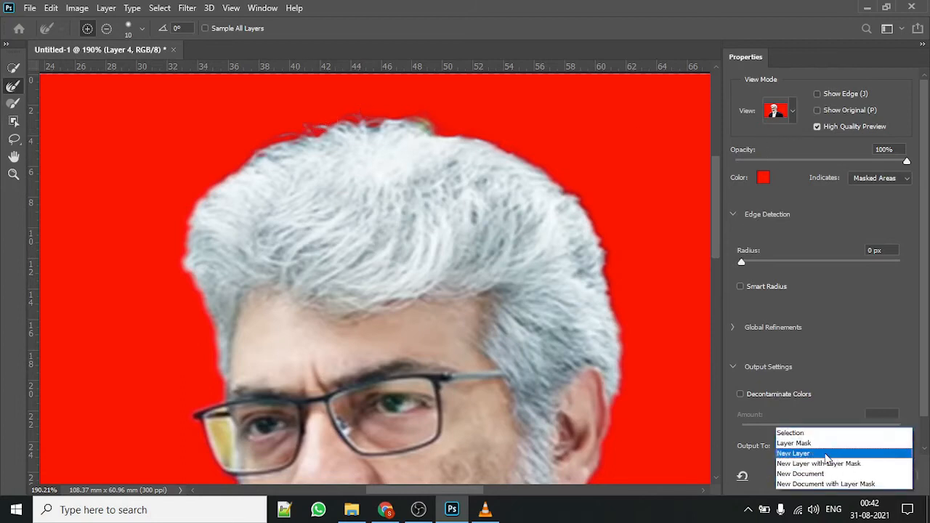
pyautogui.click(826, 455)
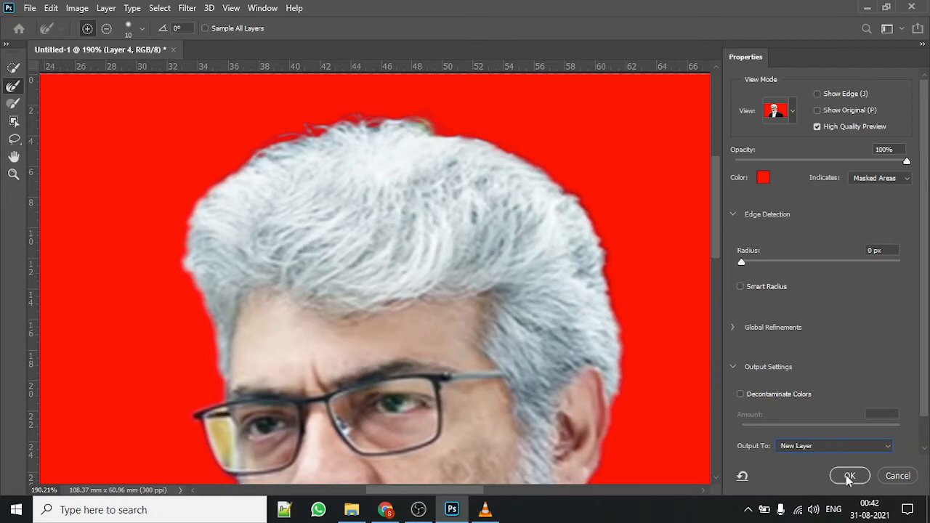
pyautogui.click(849, 476)
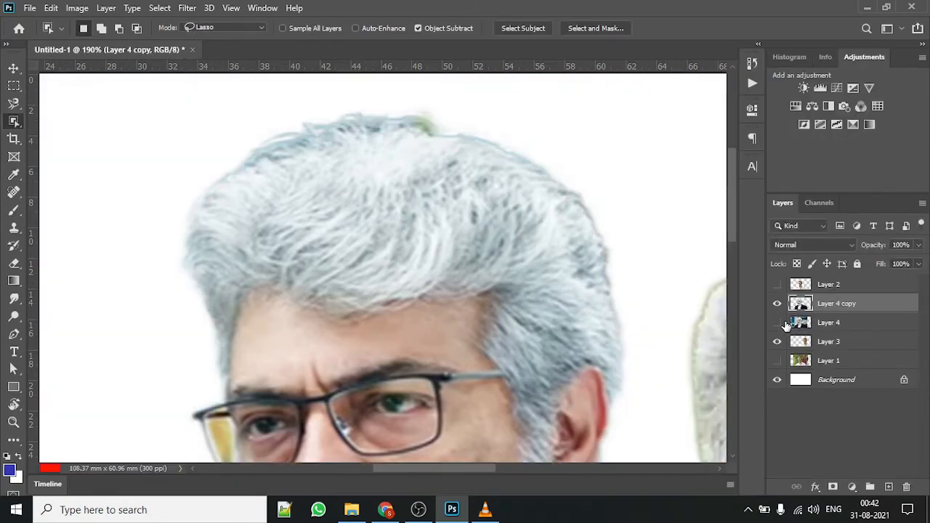
pyautogui.scroll(-5, 581, 298)
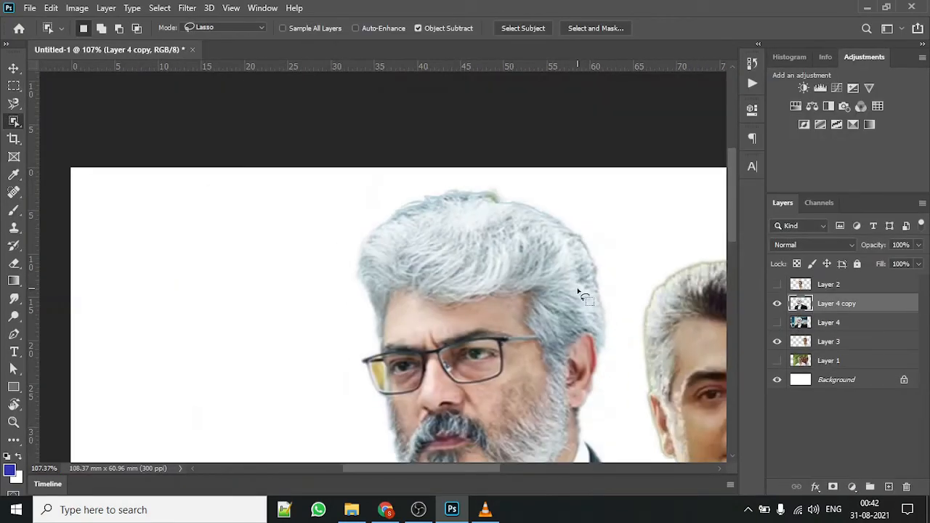
pyautogui.scroll(-1, 587, 307)
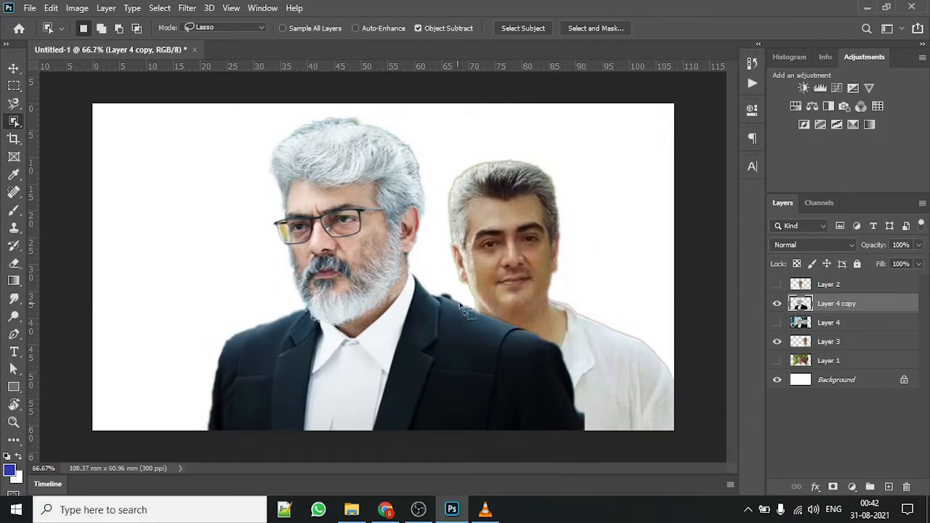
pyautogui.scroll(6, 459, 304)
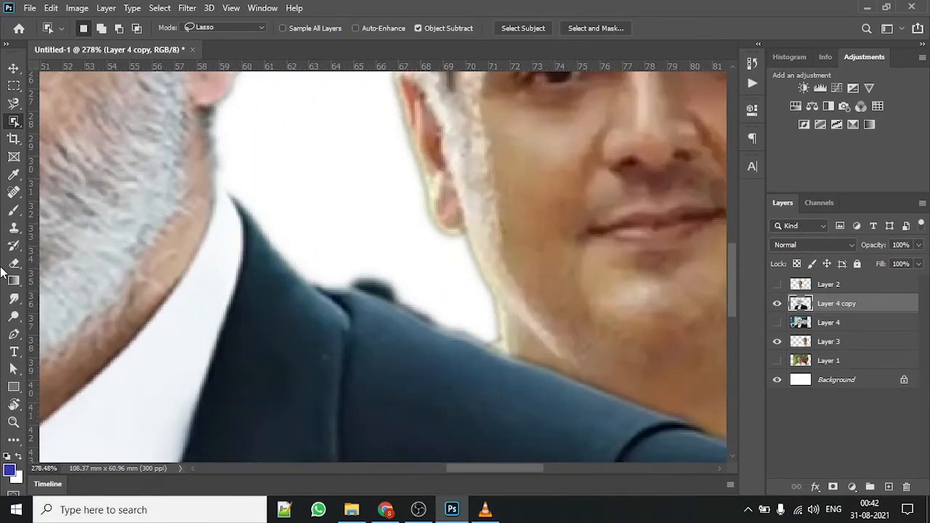
# Erase the dark leftover bits along the black suit's shoulder between the two men, using the Eraser at size 10
pyautogui.click(13, 263)
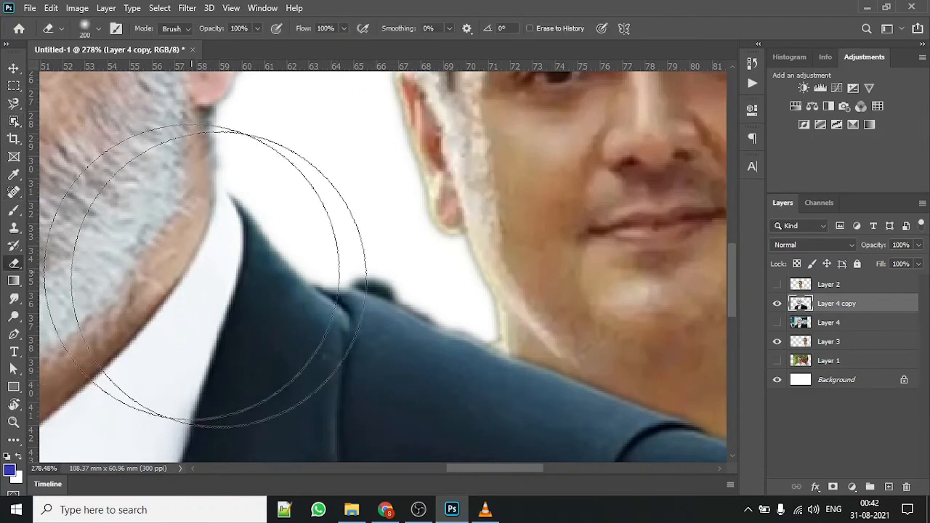
pyautogui.press('[')
pyautogui.press('[')
pyautogui.press('[')
pyautogui.press('[')
pyautogui.press('[')
pyautogui.press('[')
pyautogui.press('[')
pyautogui.press('[')
pyautogui.press('[')
pyautogui.press('[')
pyautogui.press('[')
pyautogui.press('[')
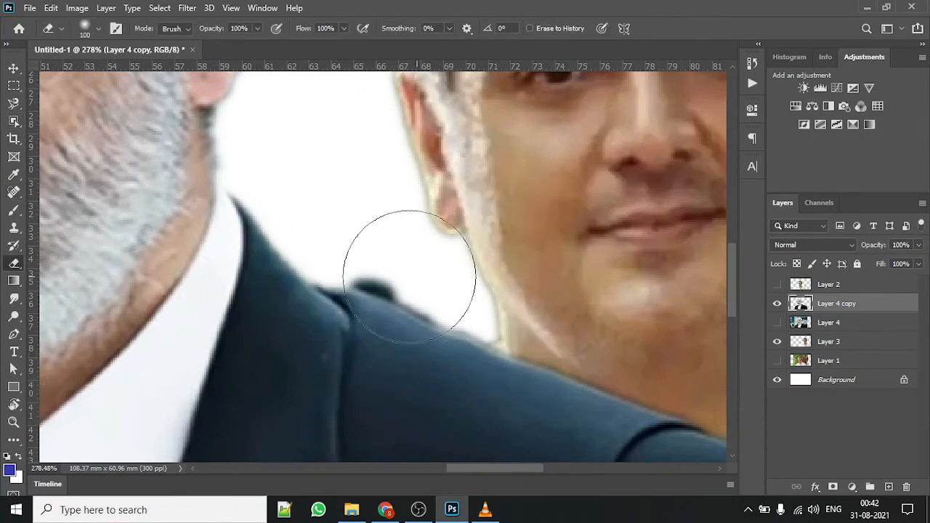
pyautogui.press('[')
pyautogui.press('[')
pyautogui.moveTo(357, 270)
pyautogui.mouseDown()
pyautogui.moveTo(396, 292)
pyautogui.moveTo(355, 283)
pyautogui.moveTo(354, 274)
pyautogui.moveTo(391, 279)
pyautogui.moveTo(349, 286)
pyautogui.moveTo(447, 316)
pyautogui.mouseUp()
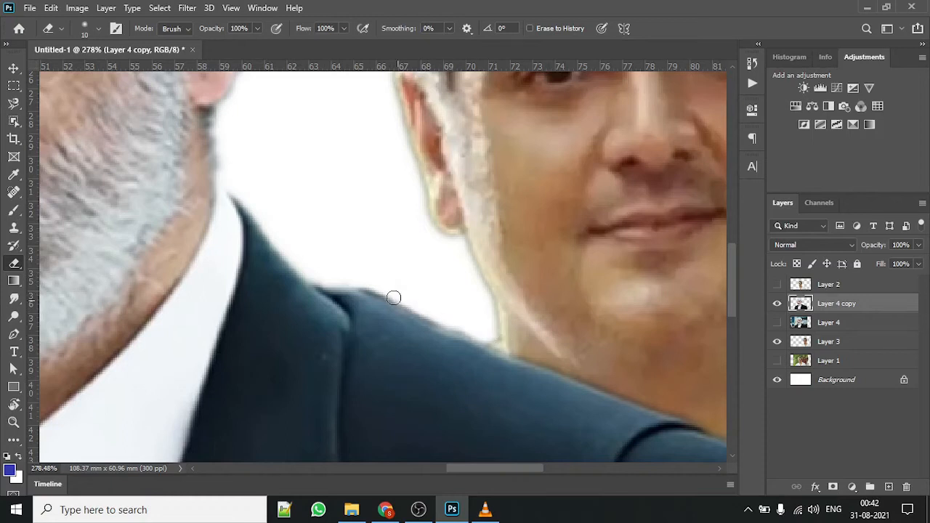
pyautogui.moveTo(362, 280); pyautogui.dragTo(463, 325)
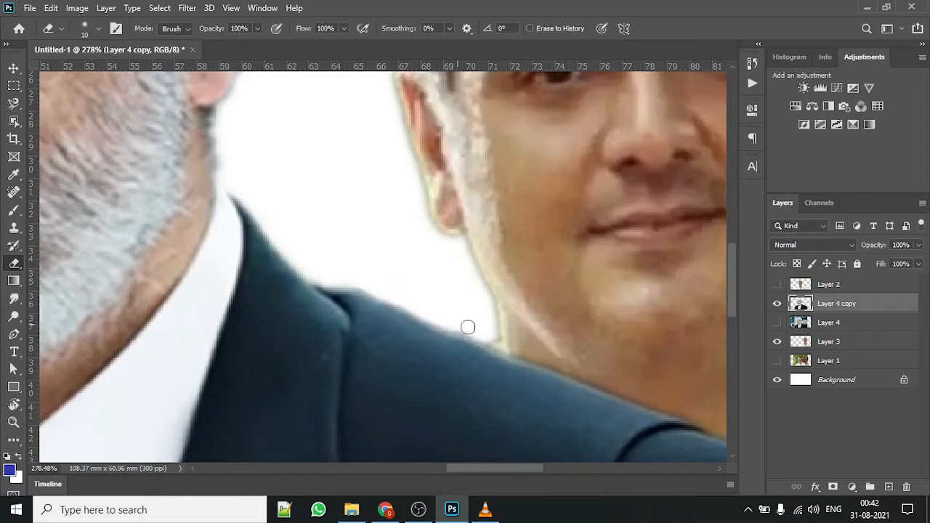
# Move the bearded man's cutout left until his black suit reaches the canvas's left edge
pyautogui.scroll(-10, 289, 278)
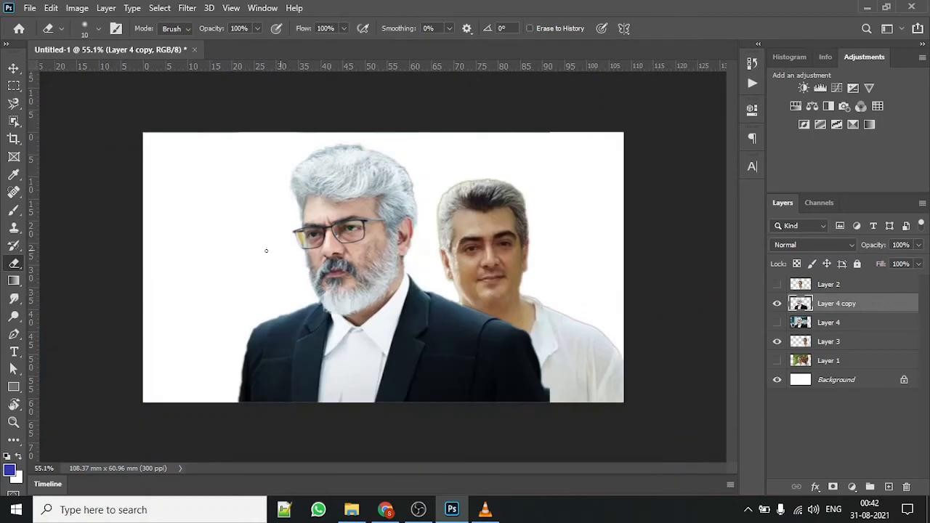
pyautogui.click(14, 68)
pyautogui.moveTo(351, 269); pyautogui.dragTo(254, 267)
pyautogui.rightClick(254, 267)
pyautogui.click(248, 255)
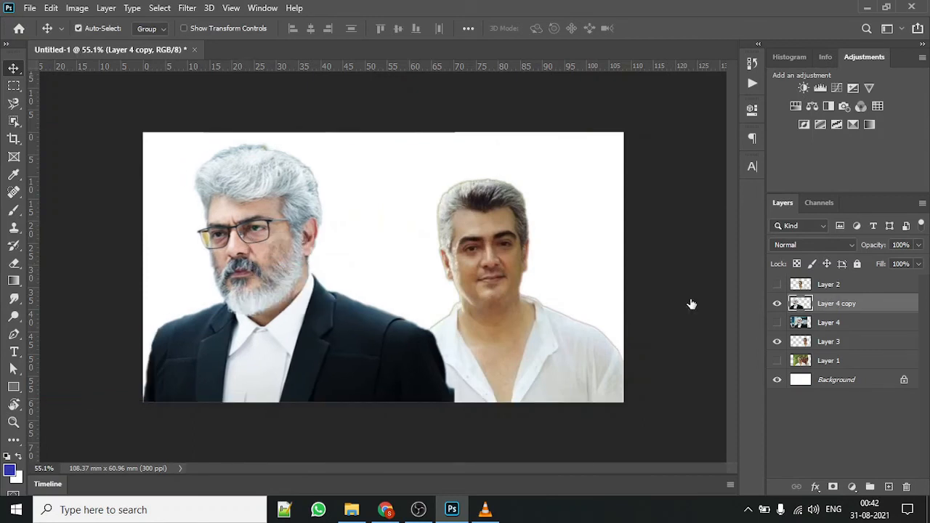
# Flip the bearded man's cutout horizontally and shift it slightly right so his suit meets the canvas's left edge
pyautogui.hotkey('ctrl', 't')
pyautogui.rightClick(195, 318)
pyautogui.click(248, 289)
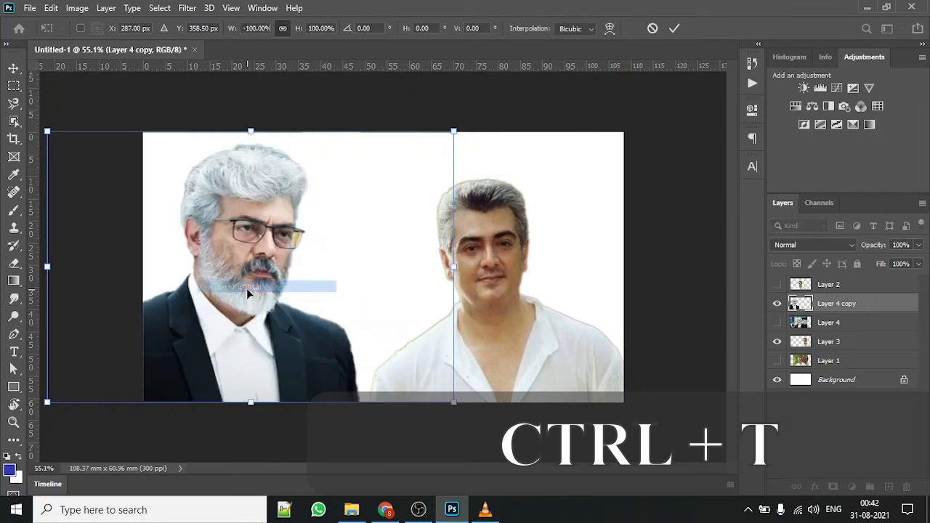
pyautogui.moveTo(299, 258); pyautogui.dragTo(315, 274)
pyautogui.click(674, 27)
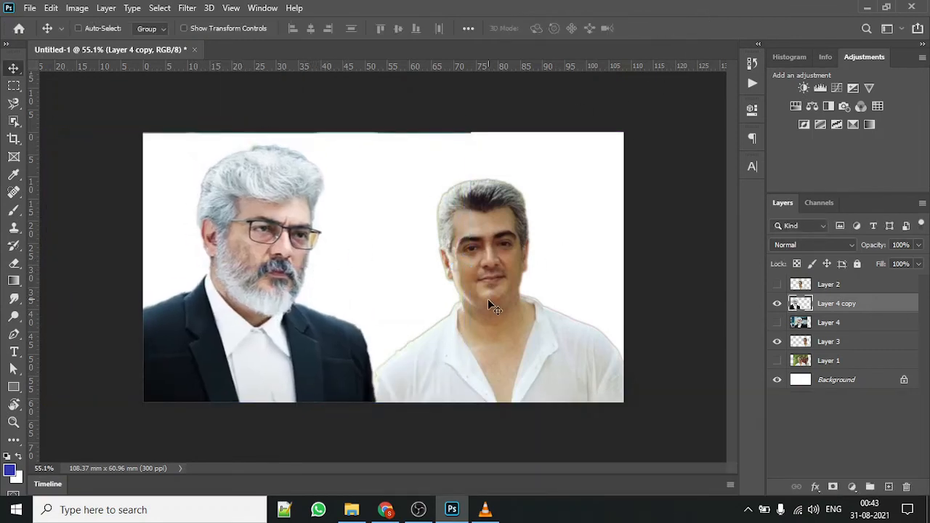
# Copy the pink-to-blue faded gradient picture from the Google Images results in Chrome and paste it into the Photoshop composition
pyautogui.hotkey('alt', 'Tab')
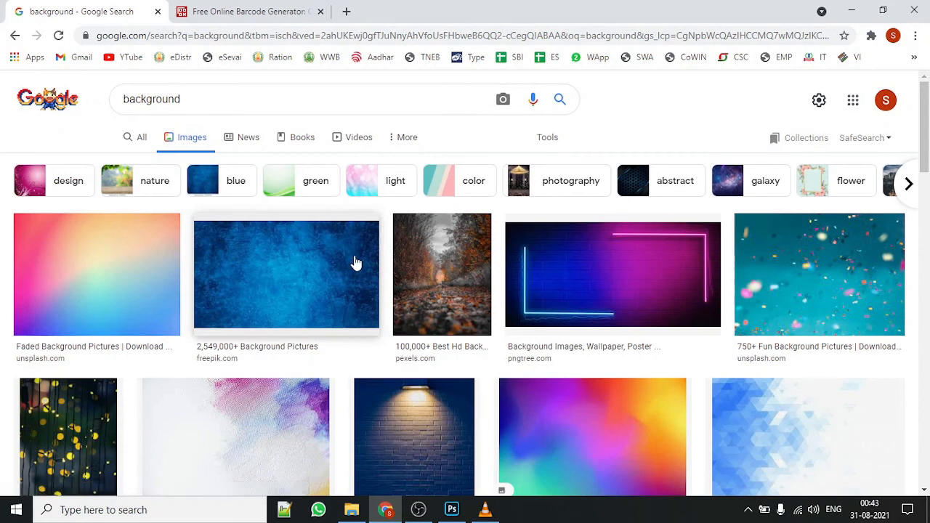
pyautogui.rightClick(101, 284)
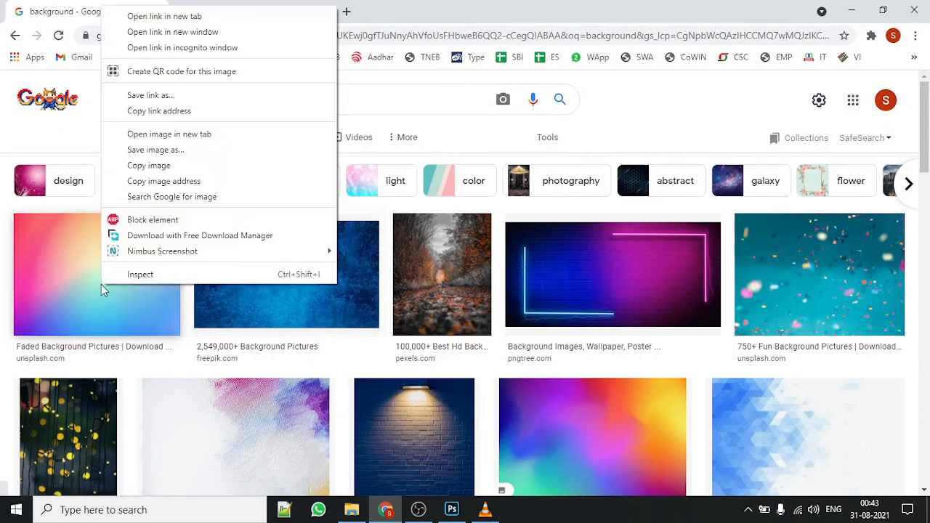
pyautogui.click(175, 167)
pyautogui.click(450, 511)
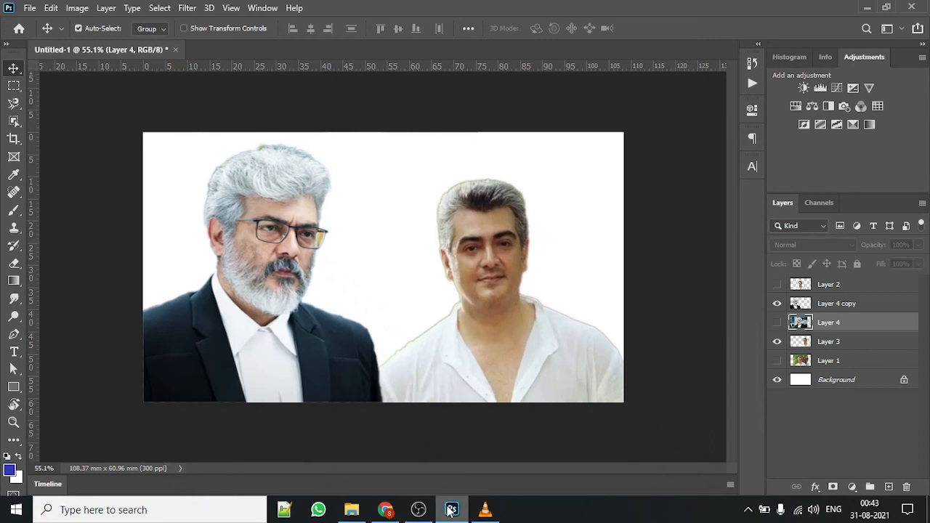
pyautogui.hotkey('ctrl', 'v')
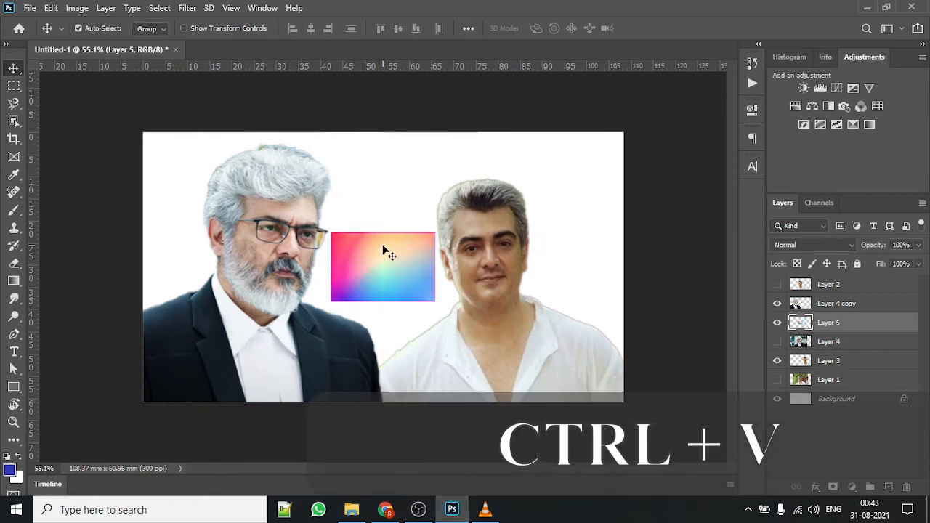
# Scale the pasted gradient to about 507% so it covers the canvas, and place its layer directly above the Background layer
pyautogui.hotkey('ctrl', 't')
pyautogui.moveTo(382, 246); pyautogui.dragTo(181, 134)
pyautogui.moveTo(226, 177); pyautogui.dragTo(645, 455)
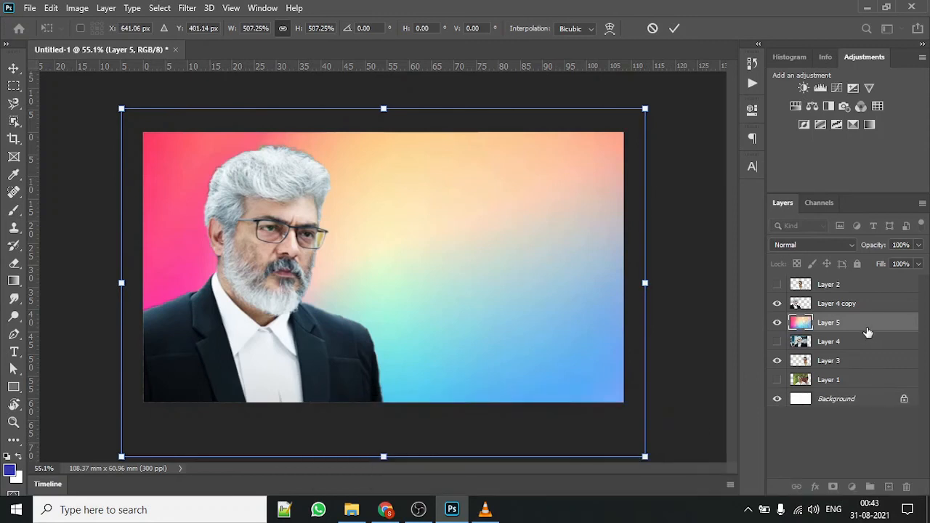
pyautogui.press('Return')
pyautogui.moveTo(867, 332); pyautogui.dragTo(877, 386)
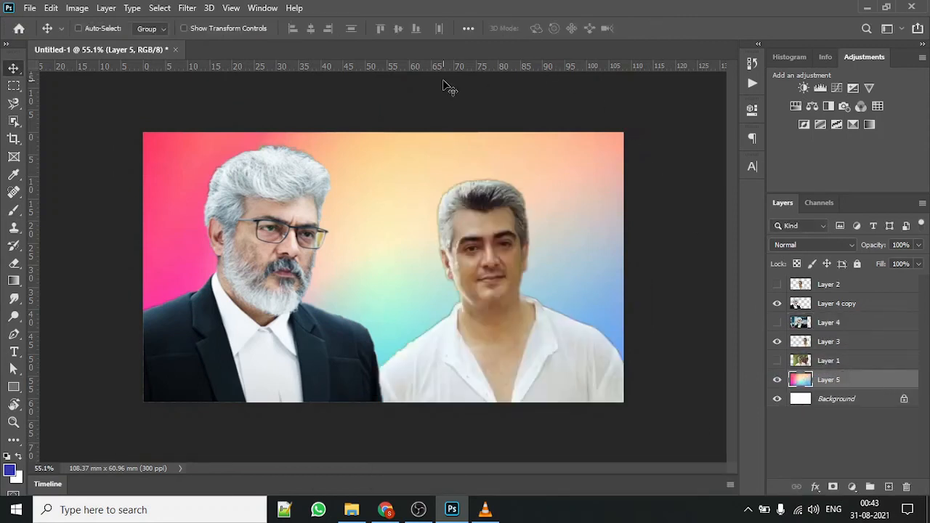
# Add a Hue/Saturation adjustment clipped to the gradient layer, with Saturation +43 and Hue shifted strongly negative for a blue, pink and green backdrop
pyautogui.click(795, 107)
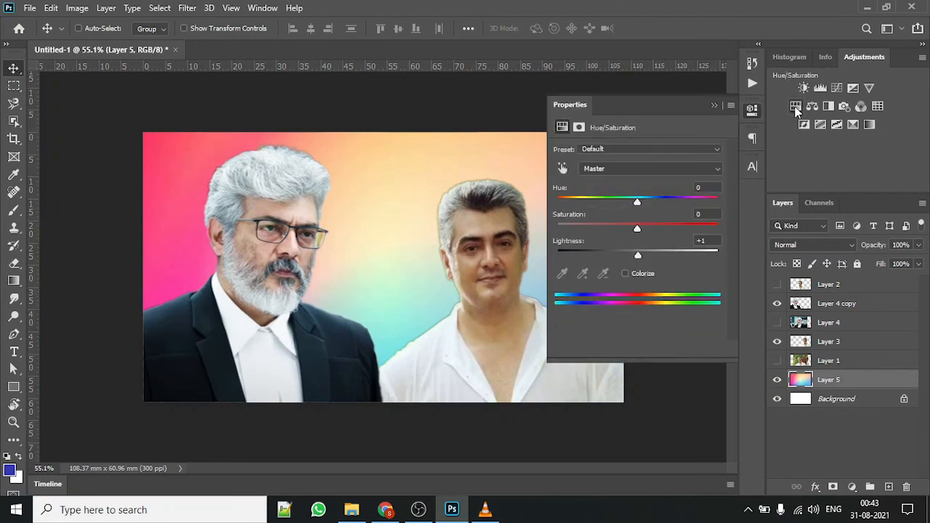
pyautogui.moveTo(637, 229); pyautogui.dragTo(672, 229)
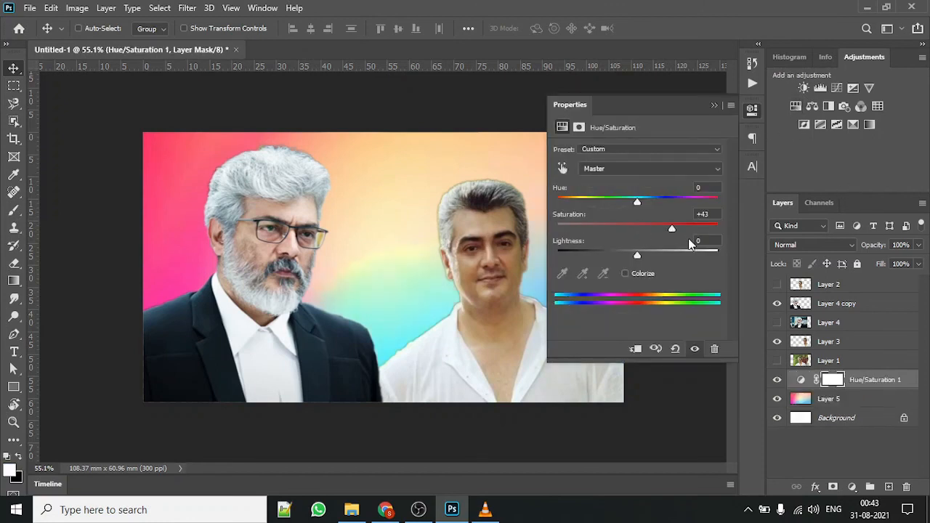
pyautogui.click(635, 349)
pyautogui.moveTo(638, 202); pyautogui.dragTo(586, 201)
pyautogui.click(710, 106)
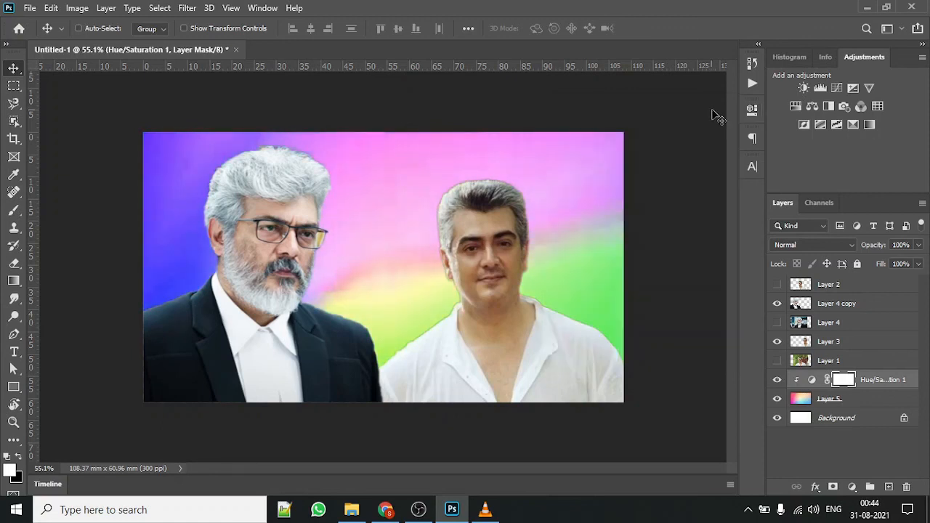